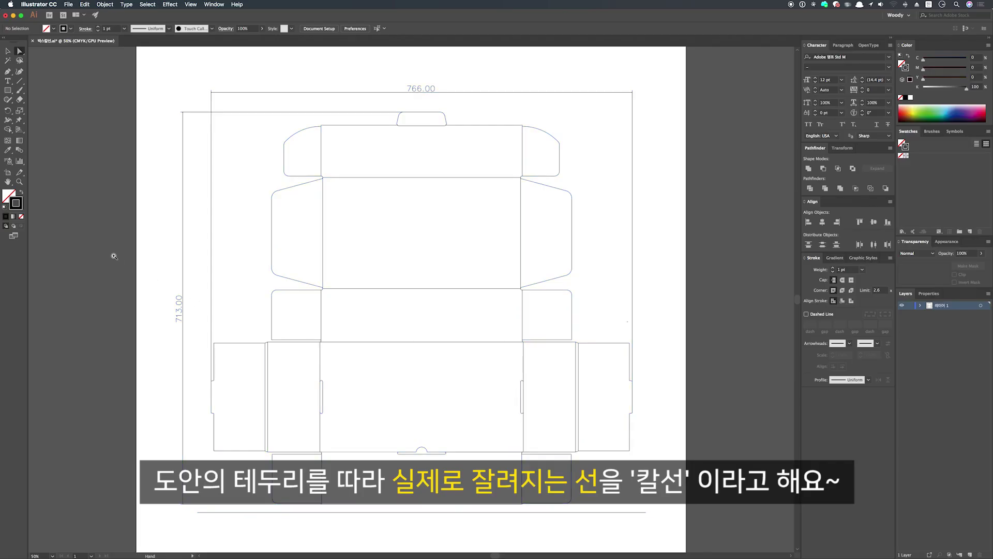
scroll(692, 523, up, 3)
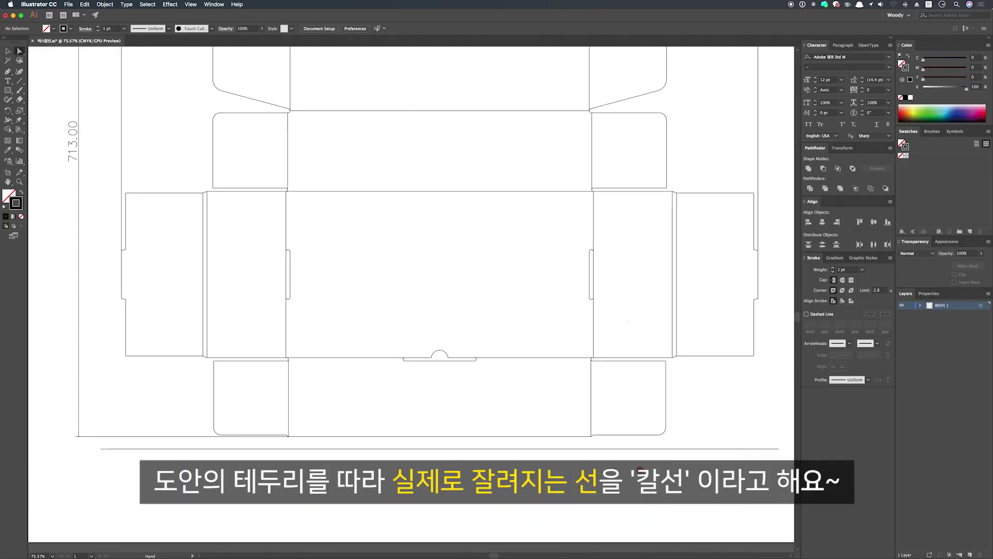
drag(654, 281, 576, 327)
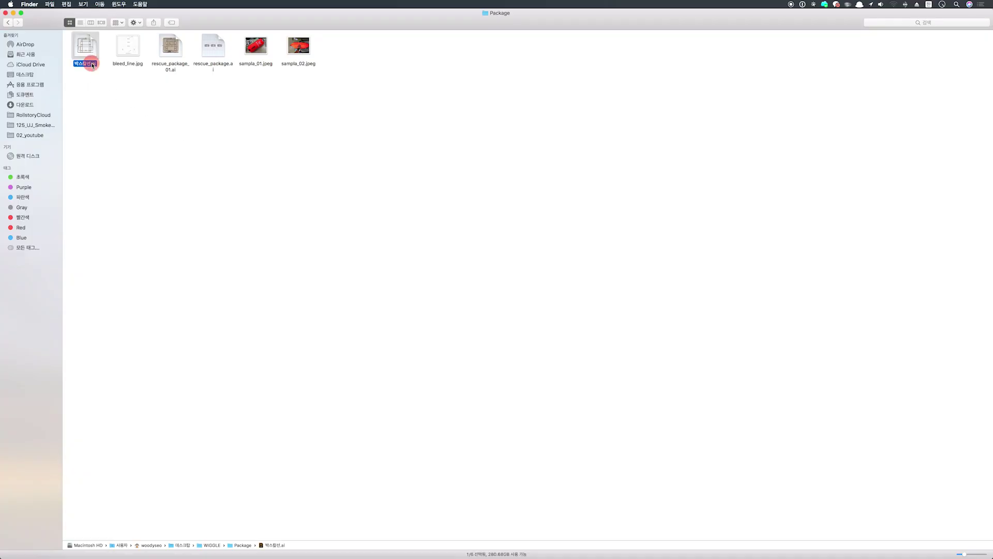
Preview the files in the Package folder and open bleed_line.jpg to read the panel layout notes
key(space)
key(Right)
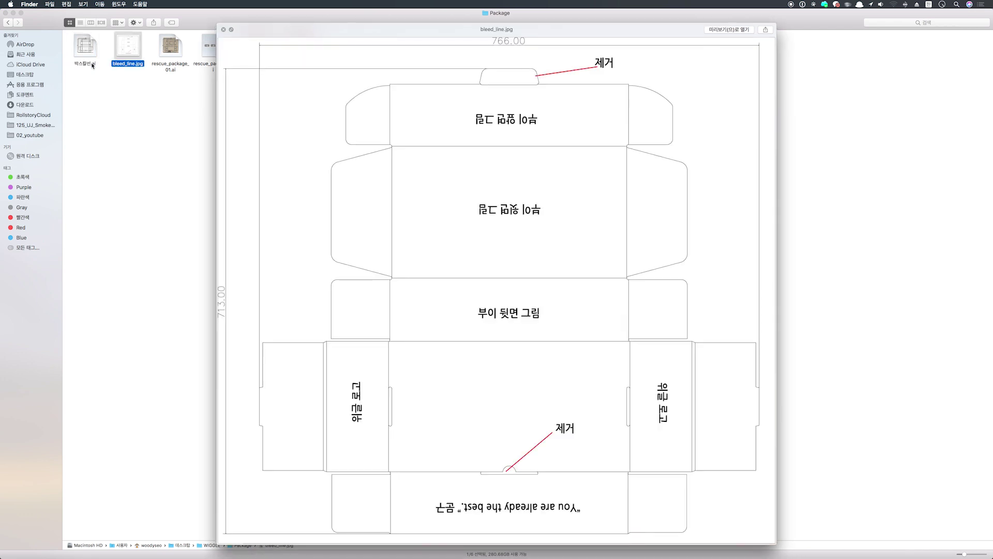
double_click(129, 45)
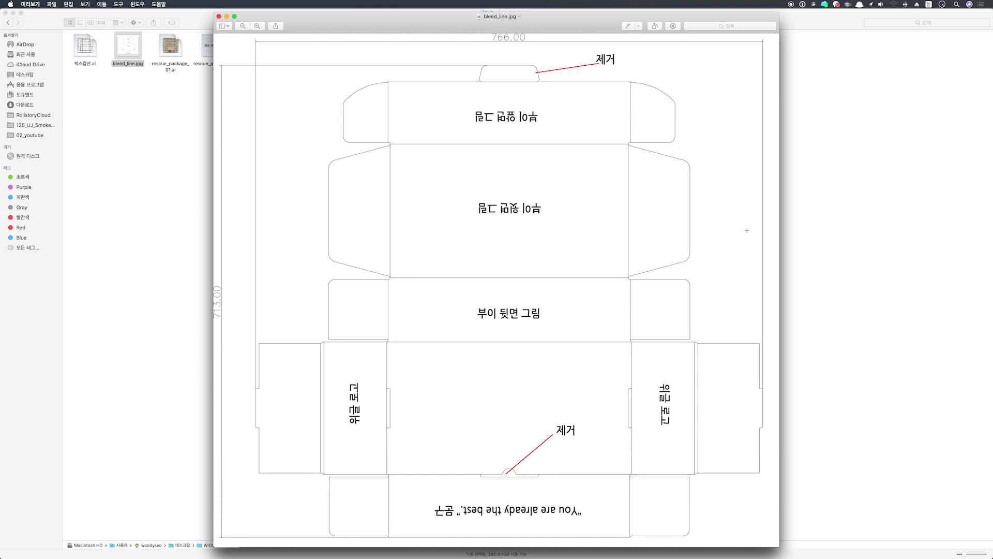
scroll(746, 231, down, 5)
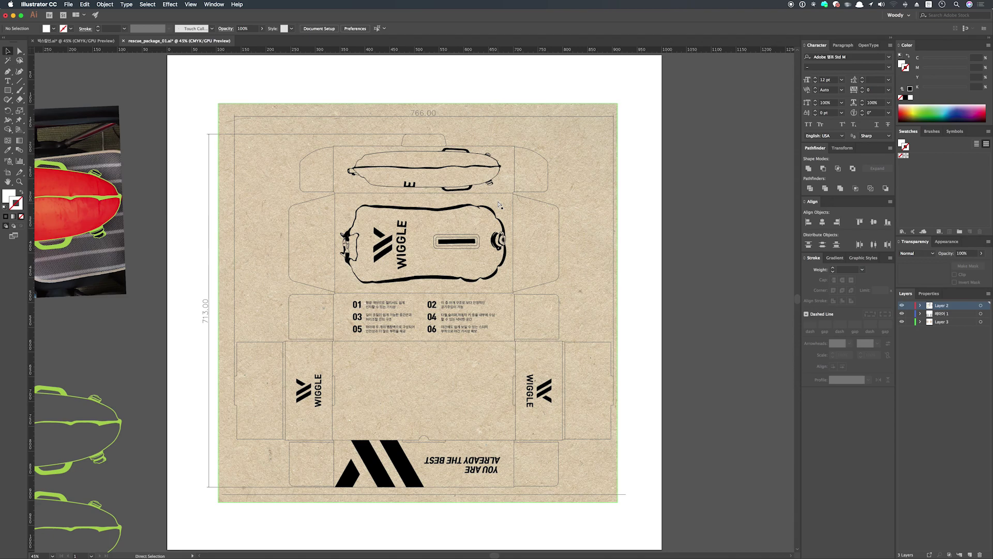
Examine the package design in rescue_package_01.ai, including the numbered feature text, the side logos and the top panel's product illustration
key(super+equal)
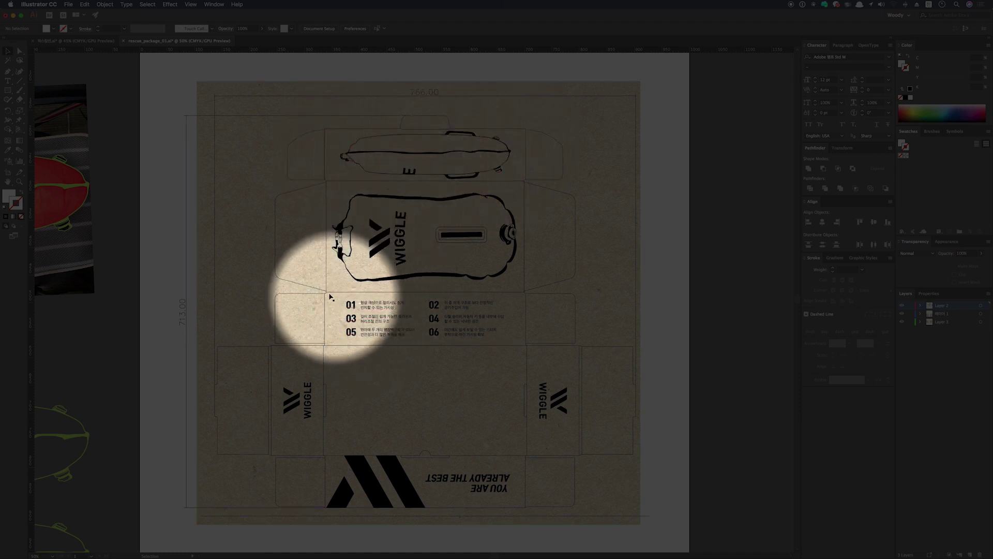
key(z)
click(570, 353)
scroll(484, 355, left, 3)
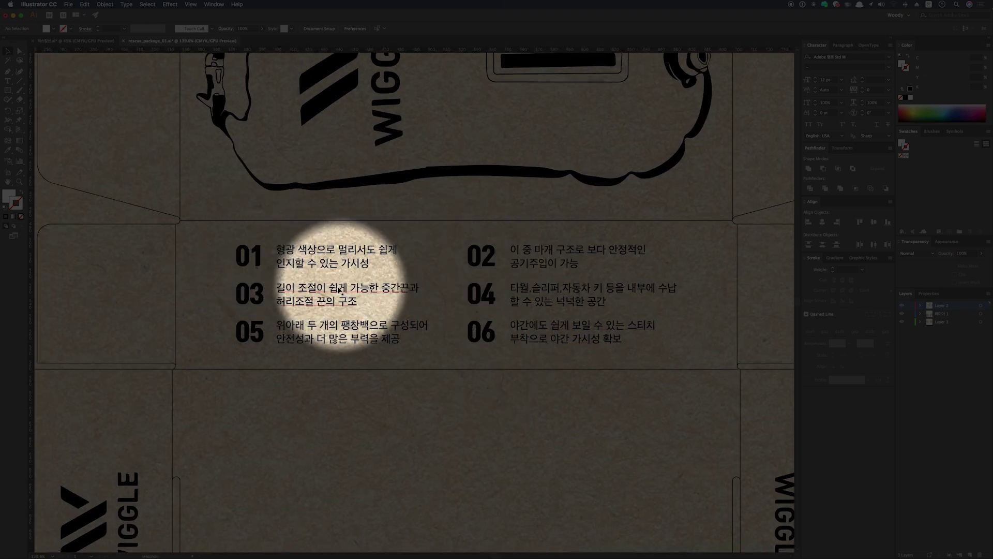
key(super+minus)
key(super+minus)
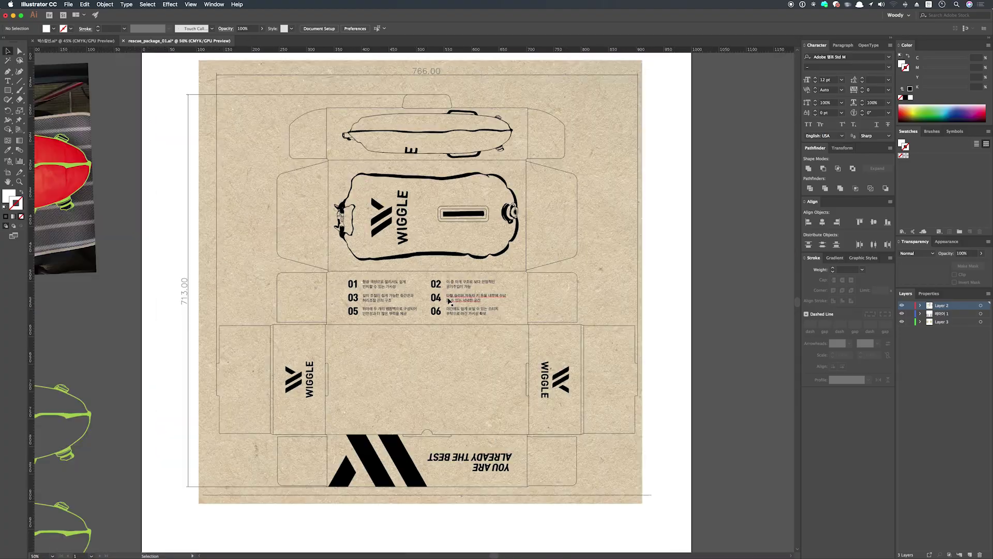
drag(424, 362, 422, 295)
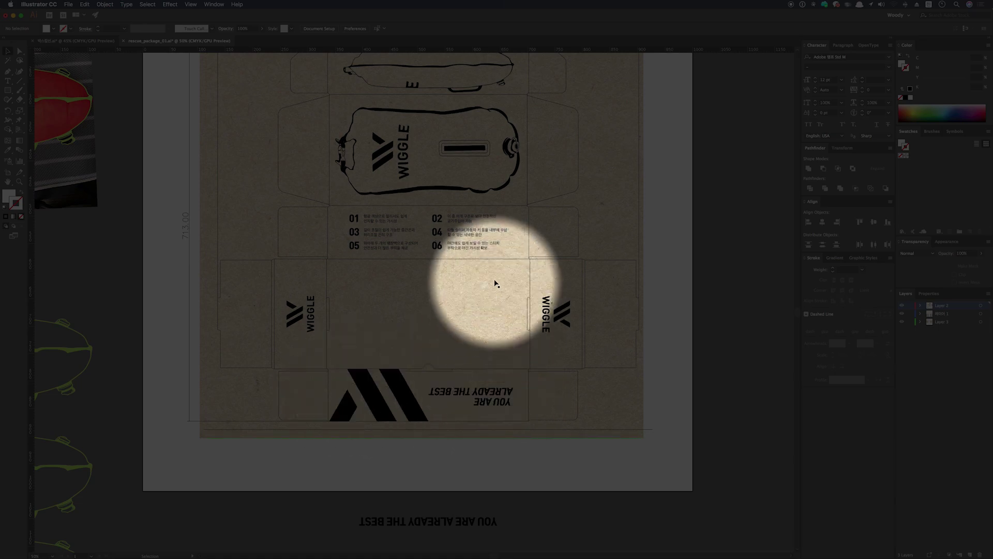
key(a)
key(super+0)
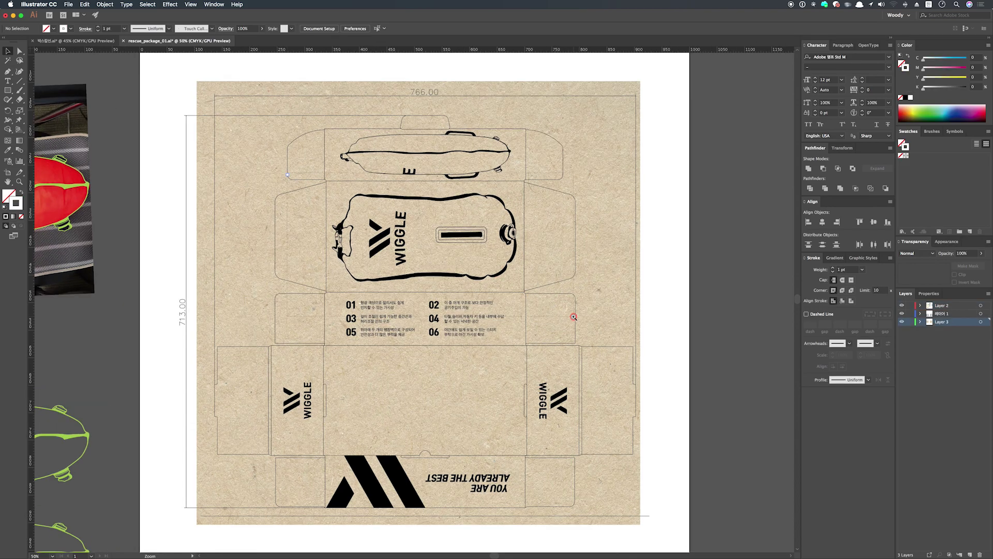
drag(573, 317, 290, 156)
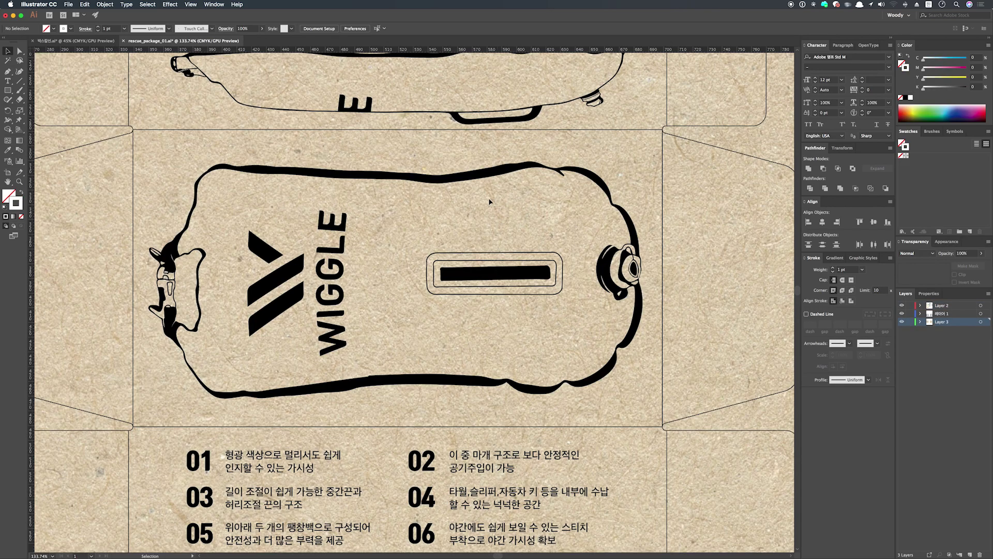
Switch to the Blob Brush tool
key(v)
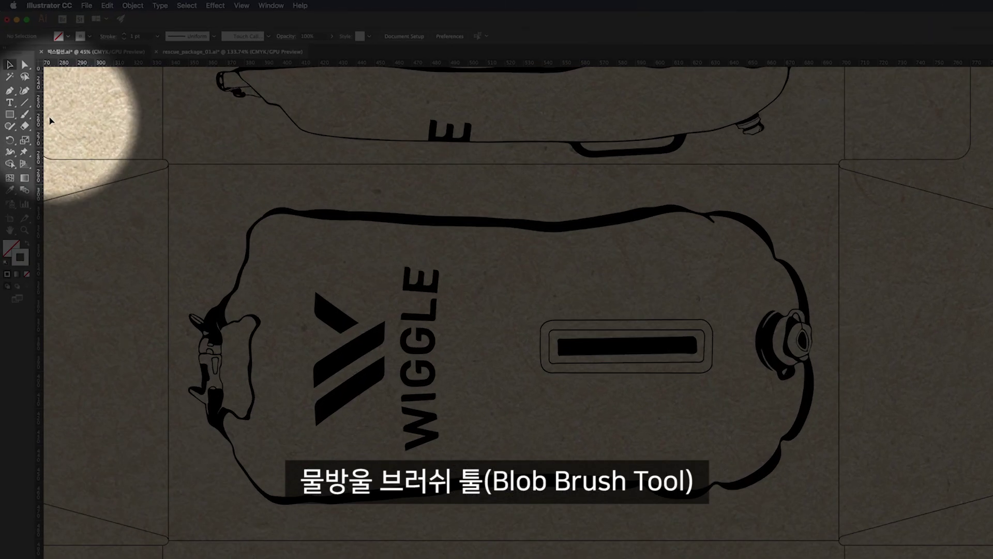
drag(20, 90, 44, 96)
drag(86, 188, 134, 199)
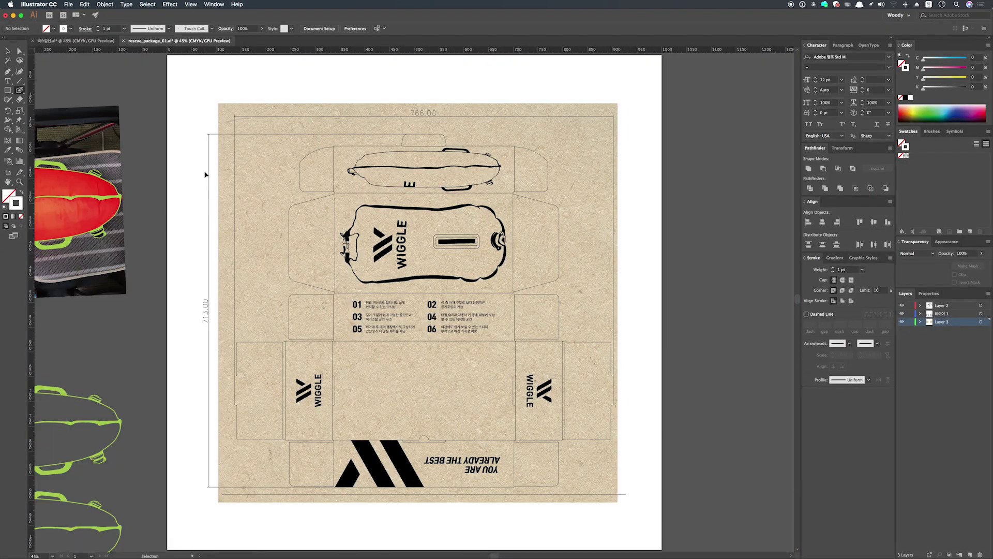
Move the side-view product photo off its green traced outline, undo the move and clear the selection
drag(189, 231, 467, 261)
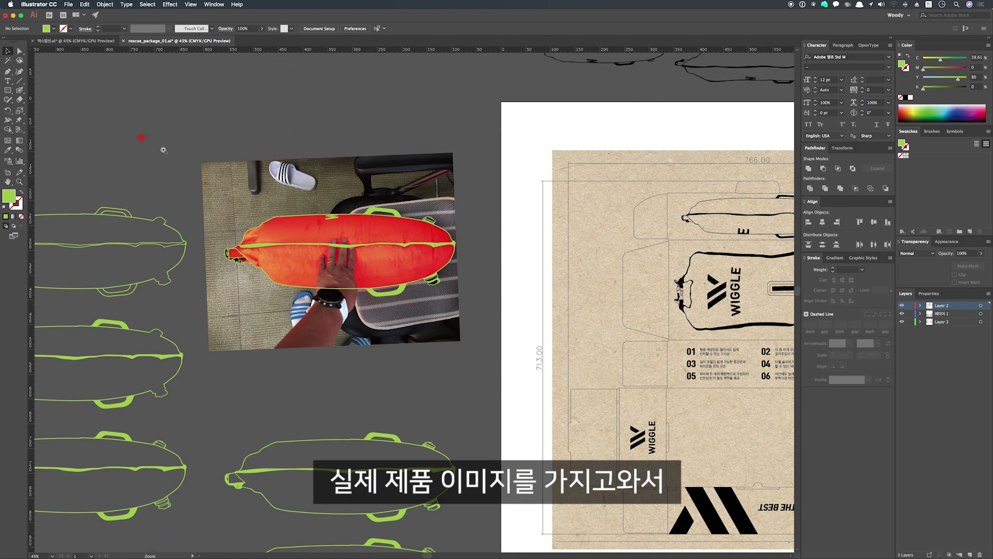
scroll(467, 221, up, 3)
click(434, 184)
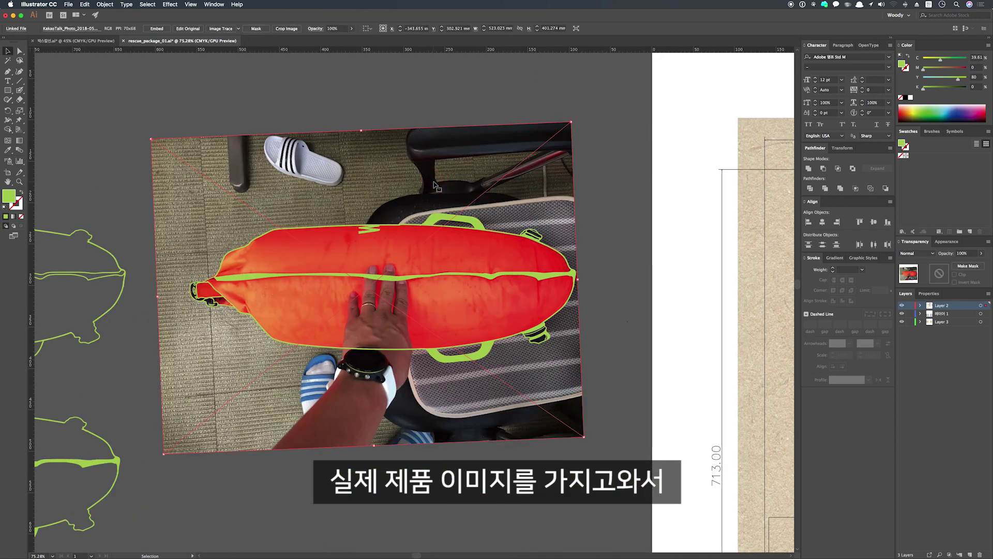
drag(430, 174, 376, 128)
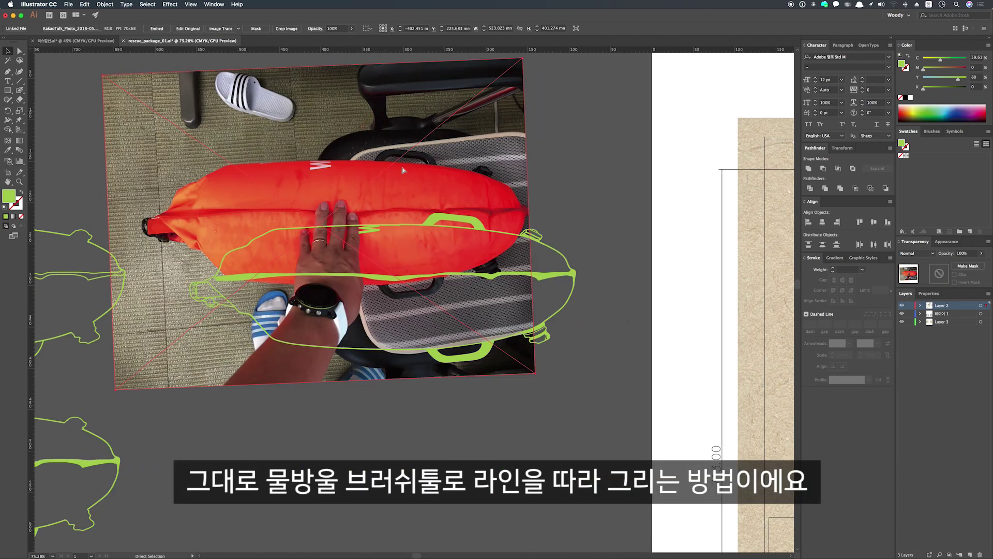
key(super+z)
key(super+shift+a)
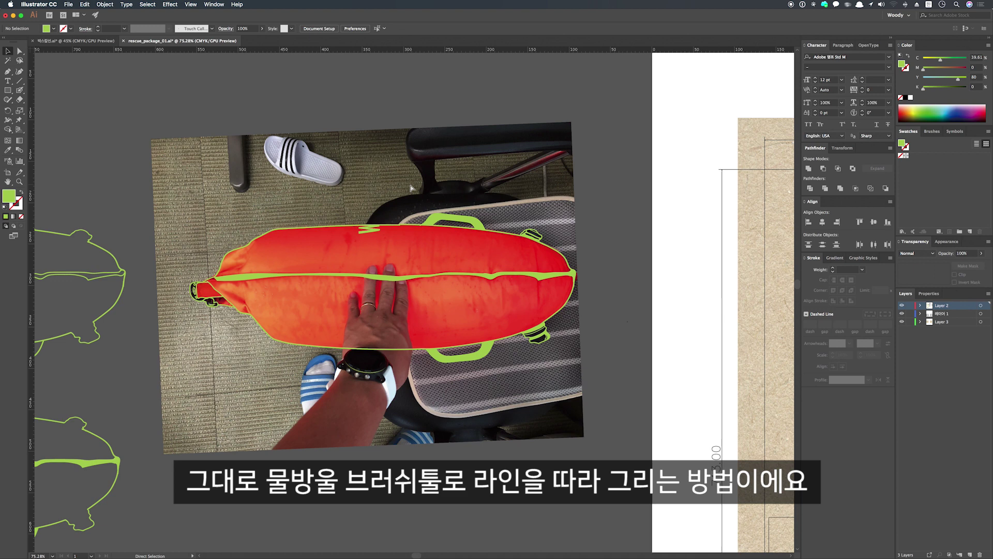
Draw a wavy green sample line across the red bag in the photo with the Blob Brush tool
click(616, 387)
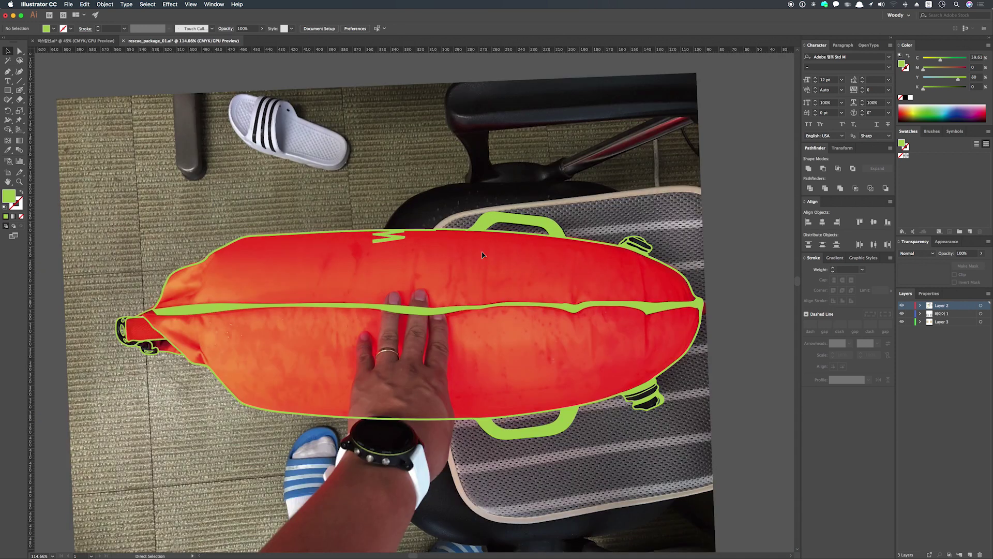
click(437, 286)
key(shift+x)
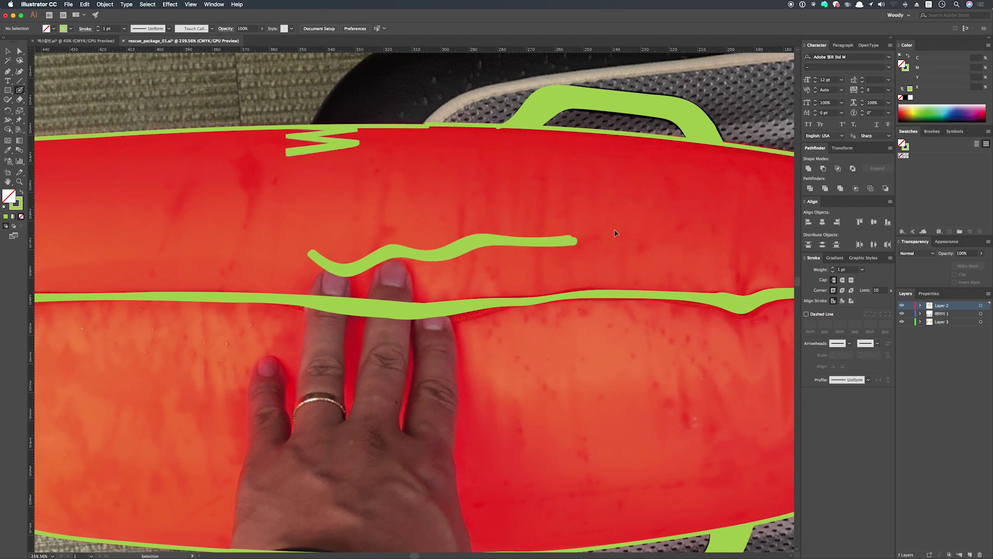
Move the red WIGGLE bag photo off its yellow-green traced outline and undo the move
key(super+0)
key(super+minus)
key(super+minus)
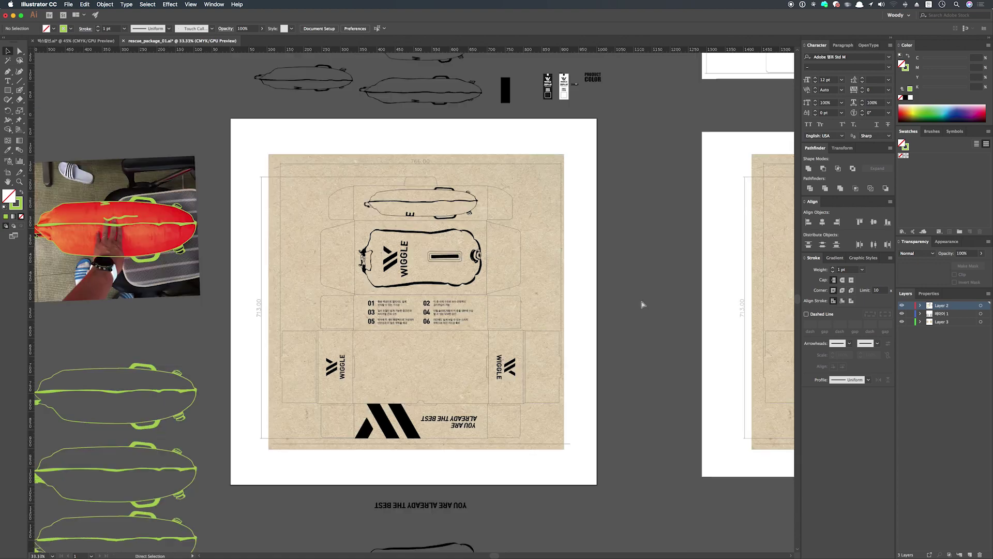
drag(467, 318, 524, 261)
drag(417, 337, 521, 244)
drag(172, 350, 481, 426)
drag(544, 299, 551, 302)
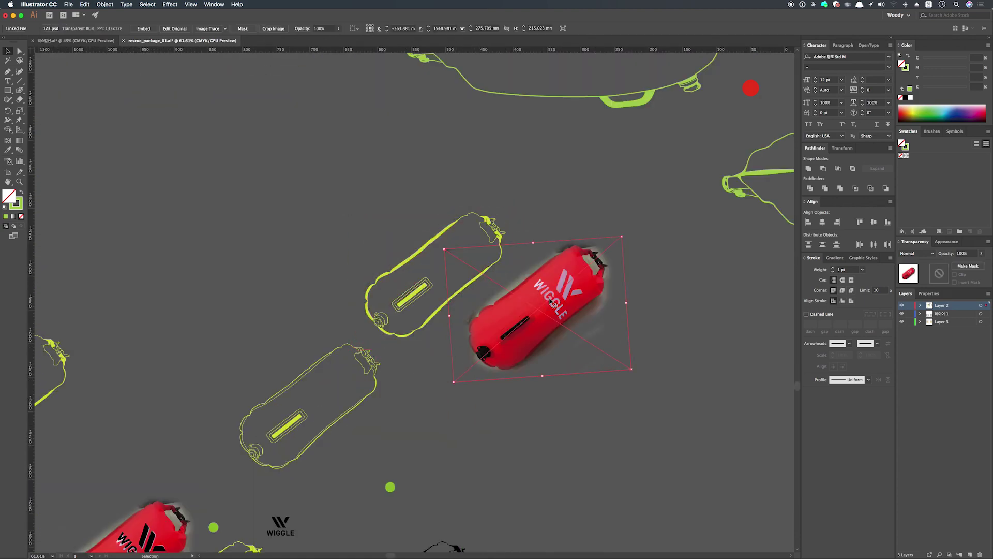
key(super+z)
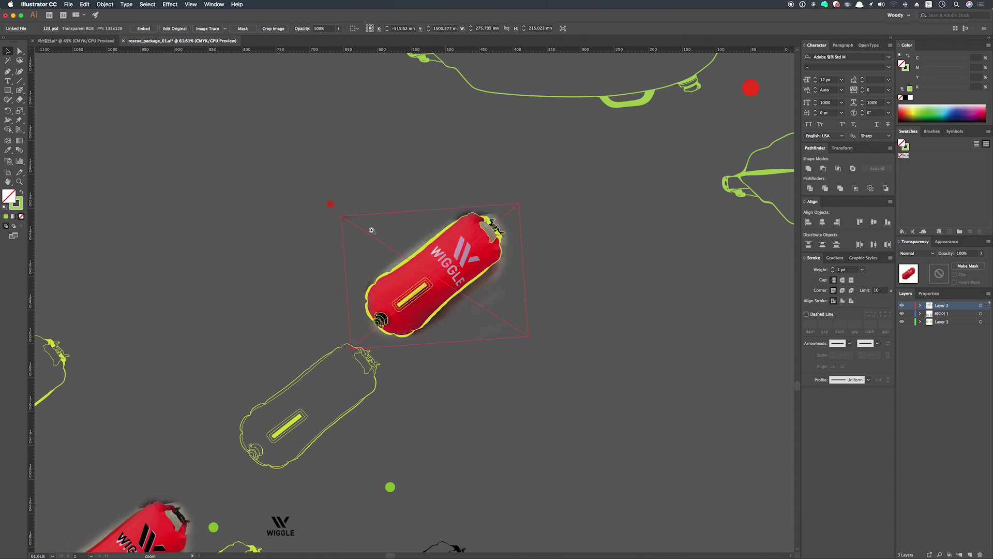
click(624, 372)
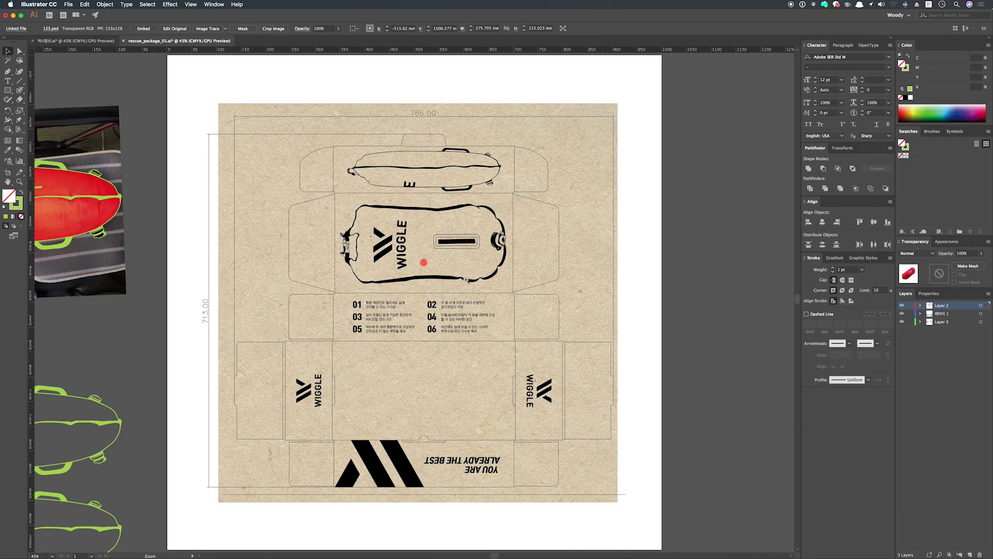
drag(560, 325, 255, 179)
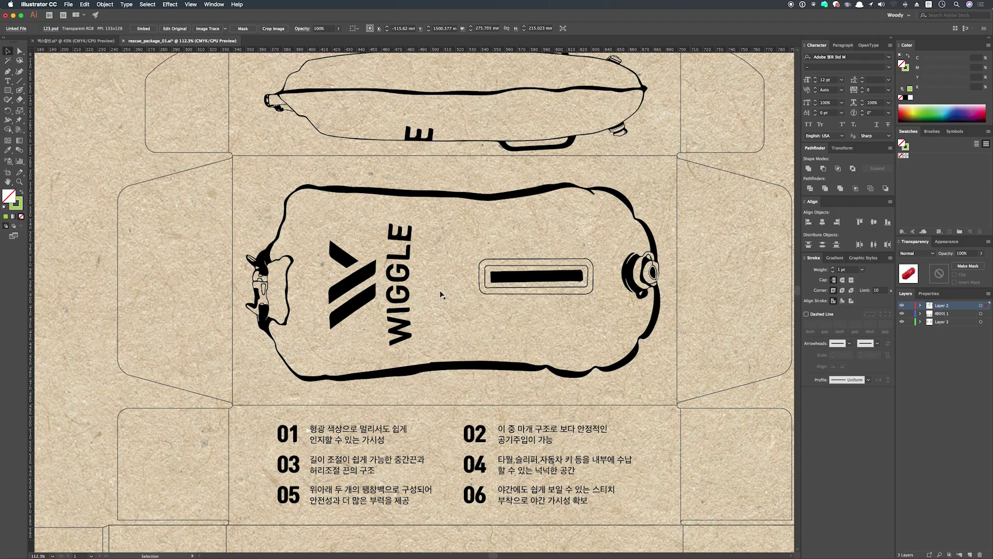
key(super+0)
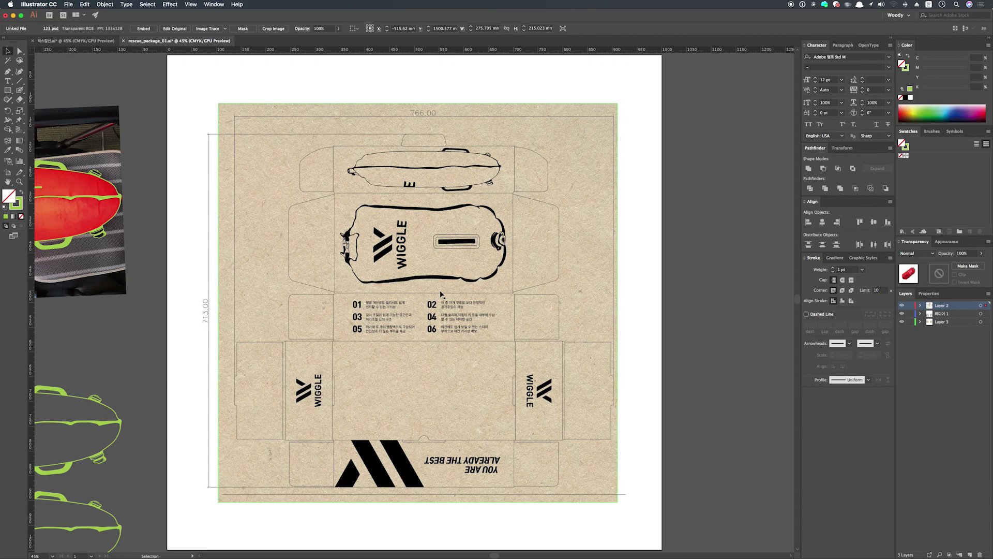
click(655, 280)
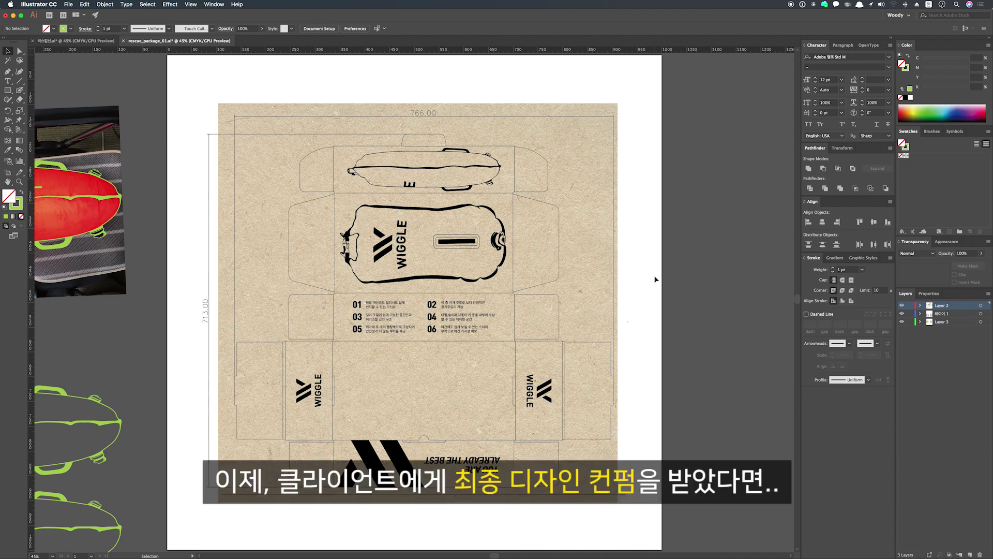
Delete all reference photos, traced outlines and alternative layouts outside the main package artboard, keeping only that artboard's artwork
click(249, 136)
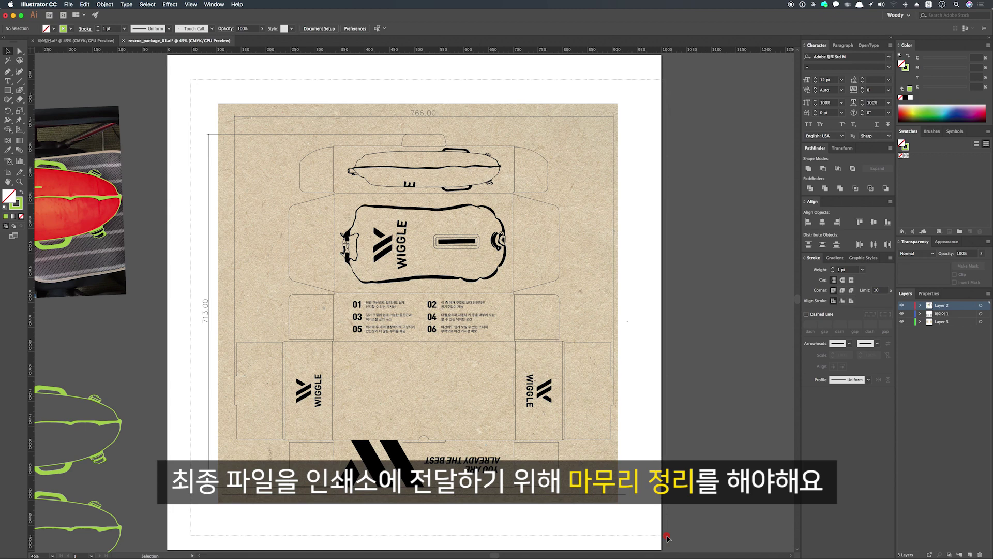
key(super+a)
click(667, 406)
key(super+minus)
key(super+minus)
key(super+minus)
key(super+minus)
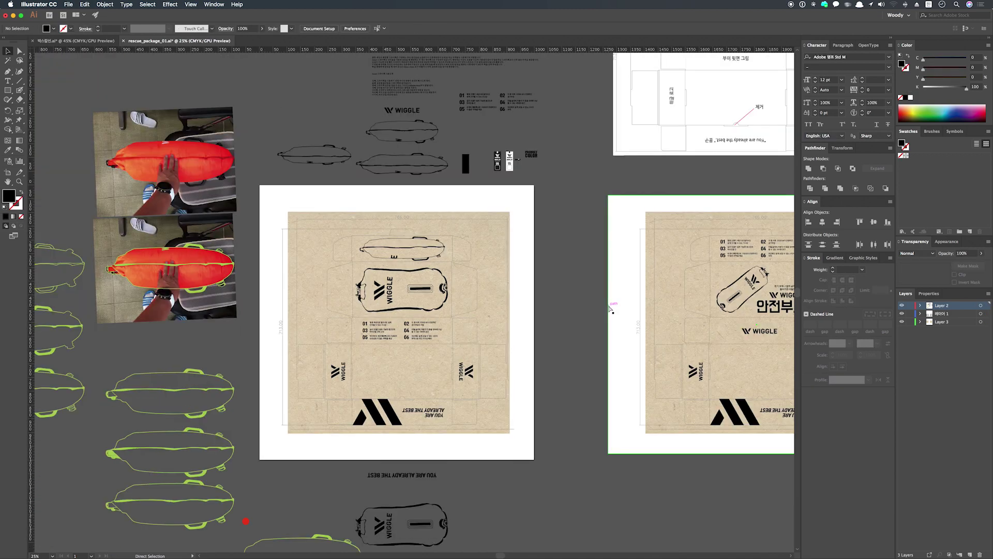
key(super+a)
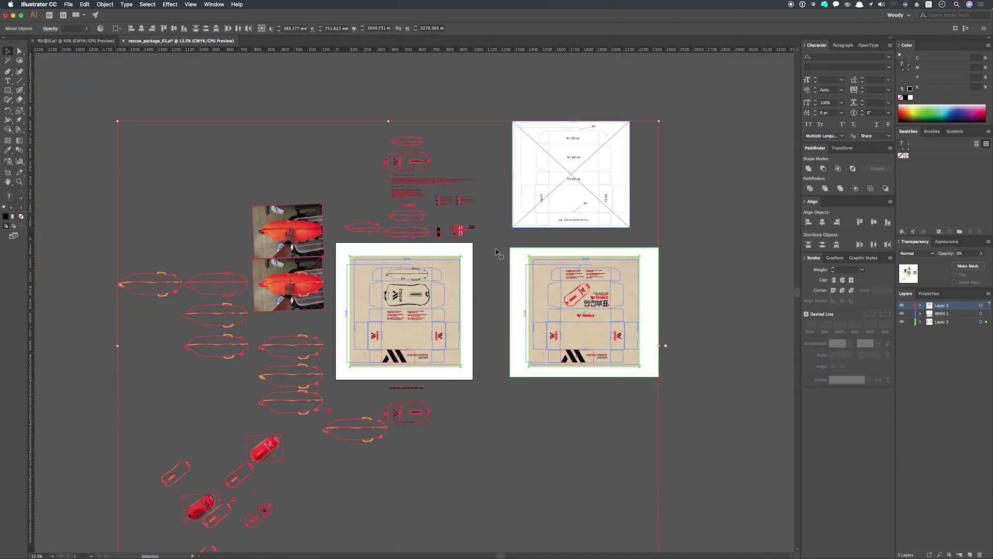
shift+click(336, 378)
key(Delete)
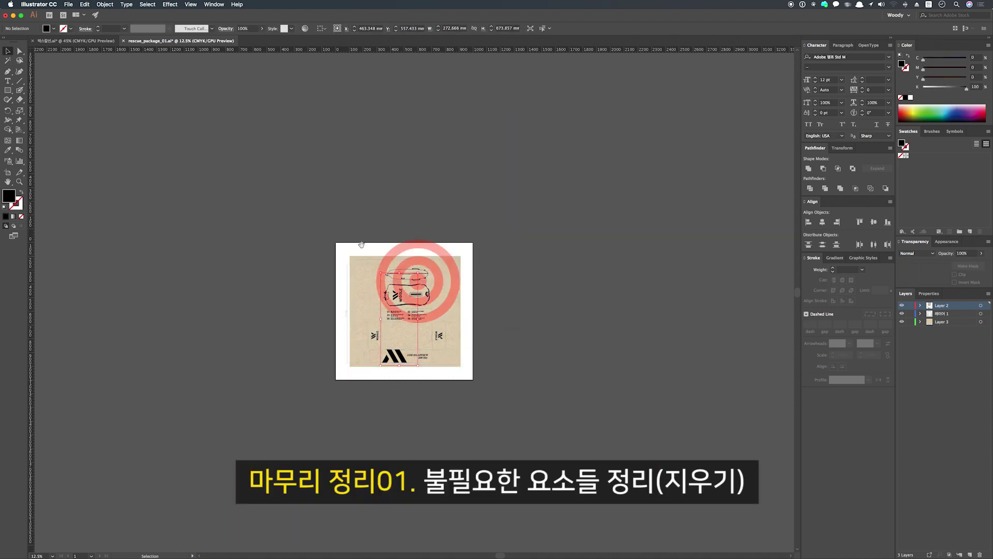
Delete the kraft paper background from behind the package artwork
drag(468, 314, 566, 335)
click(470, 306)
key(Delete)
key(super+0)
Select all the artwork and convert its text to outlines
key(v)
key(super+a)
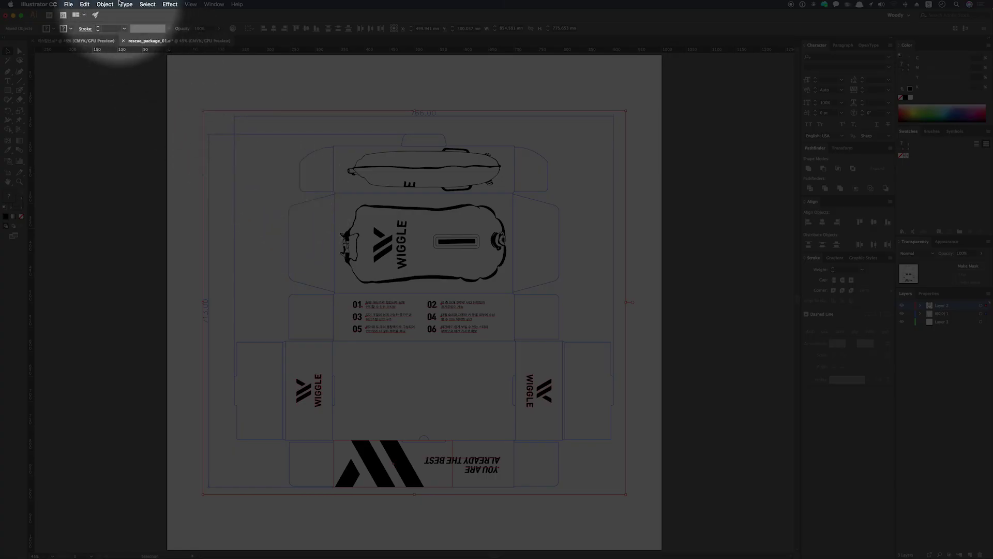
click(126, 4)
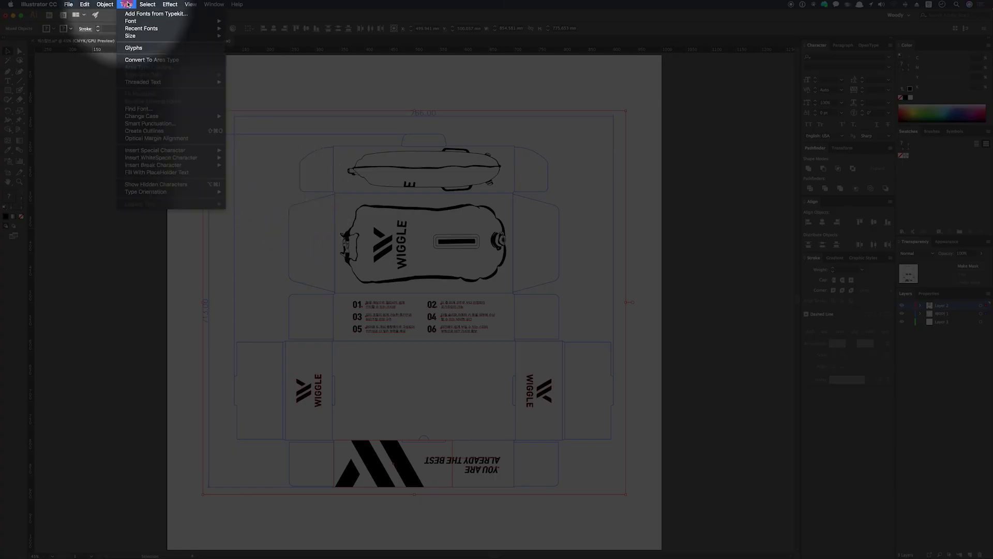
click(160, 131)
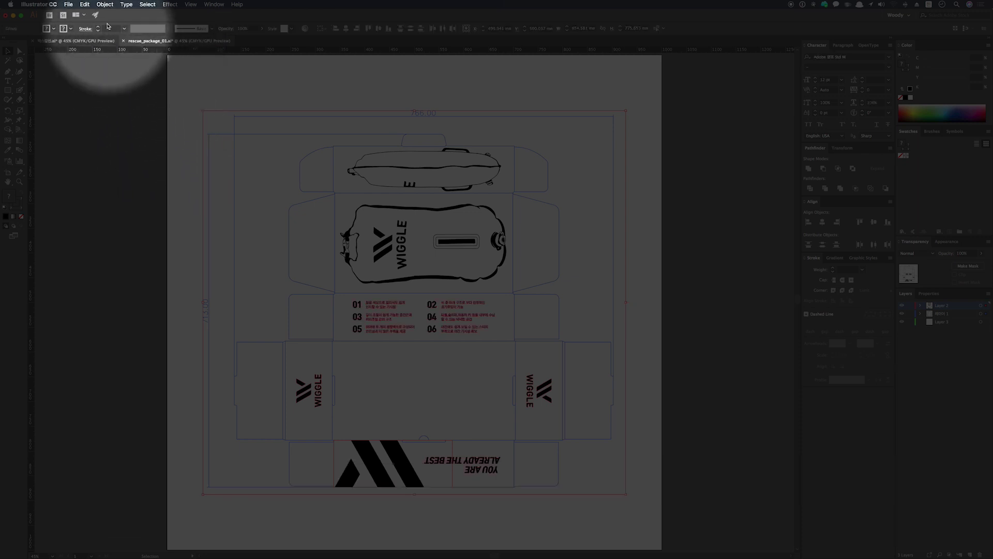
Expand the fills and strokes of all the selected package artwork into shapes
click(104, 5)
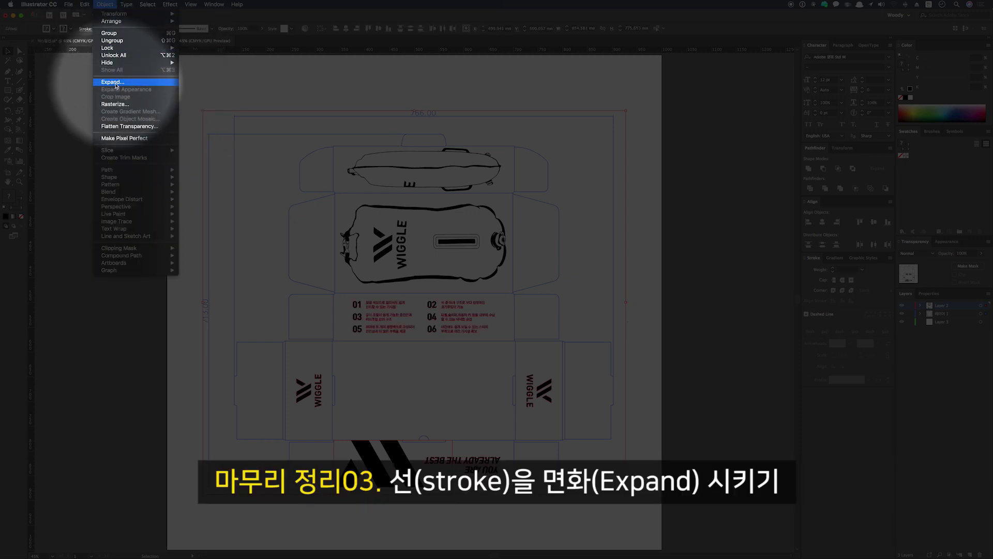
click(121, 84)
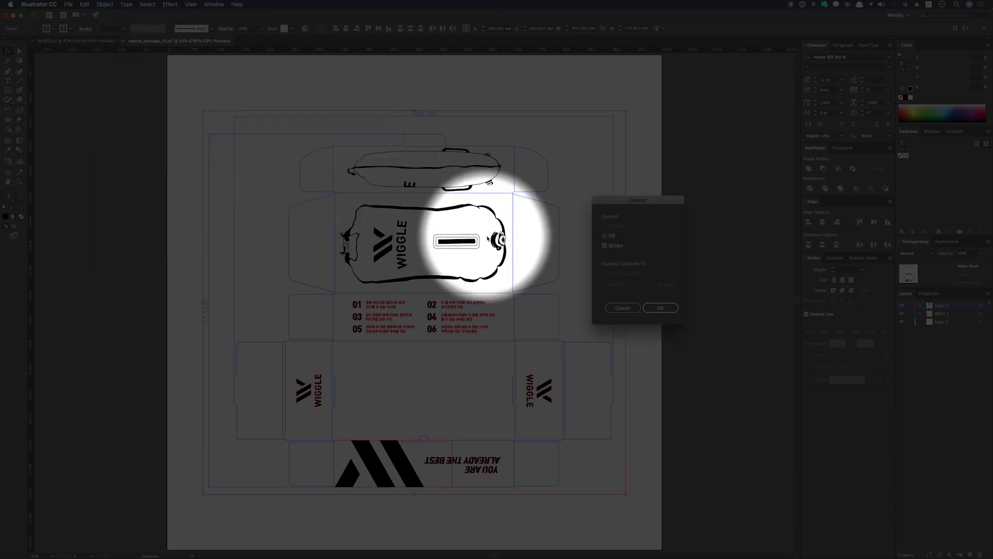
click(662, 308)
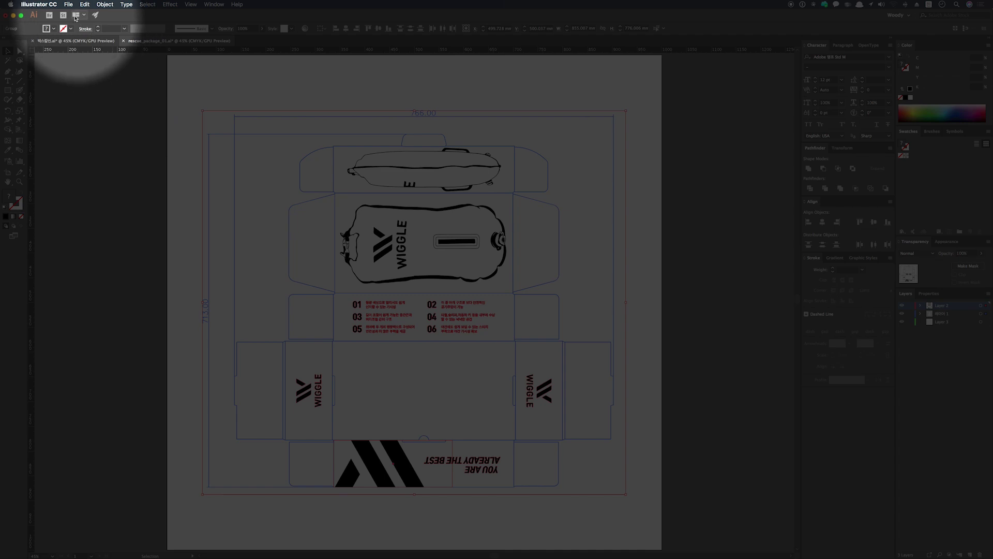
Save the document under the new name rescue_package_02.ai in the Package folder, using the legacy Illustrator CS4 version
click(68, 5)
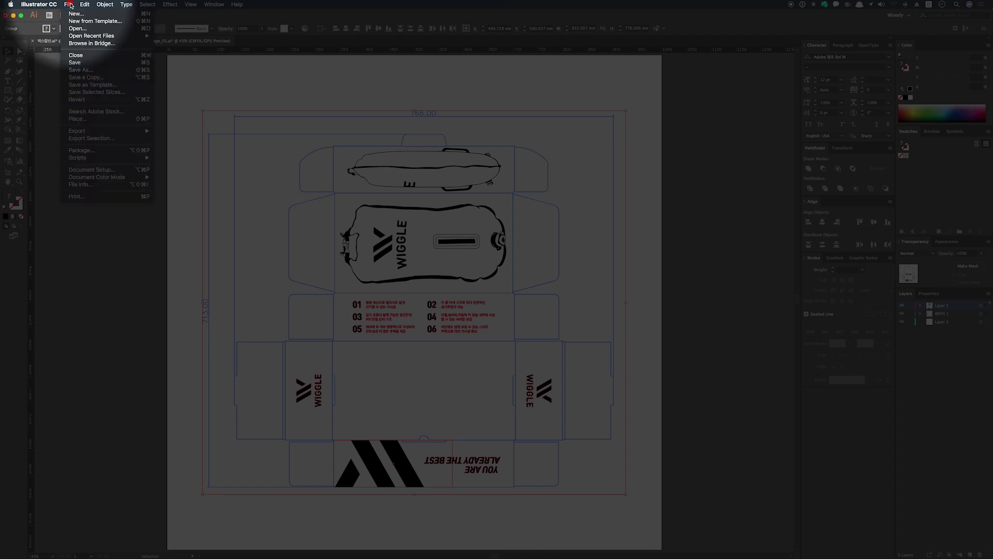
click(87, 69)
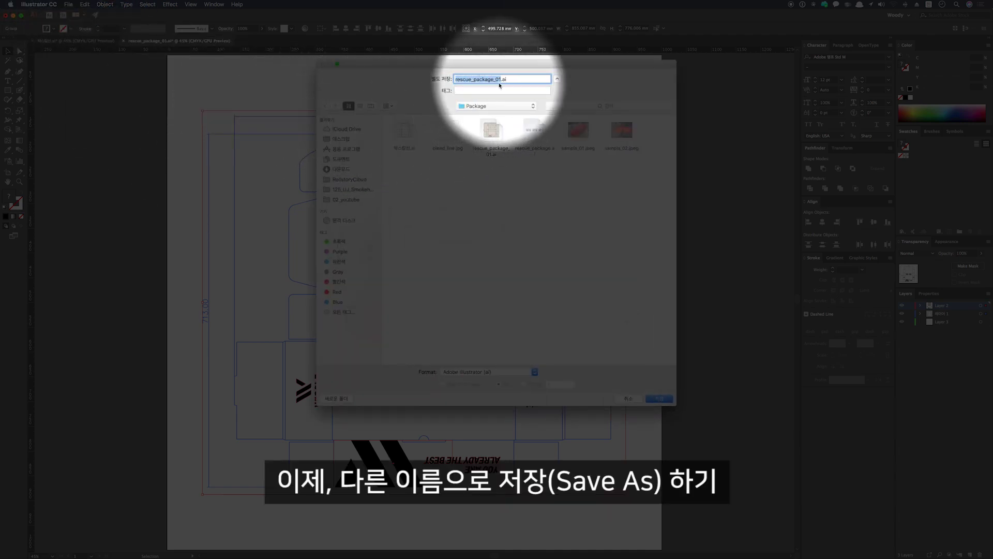
click(504, 78)
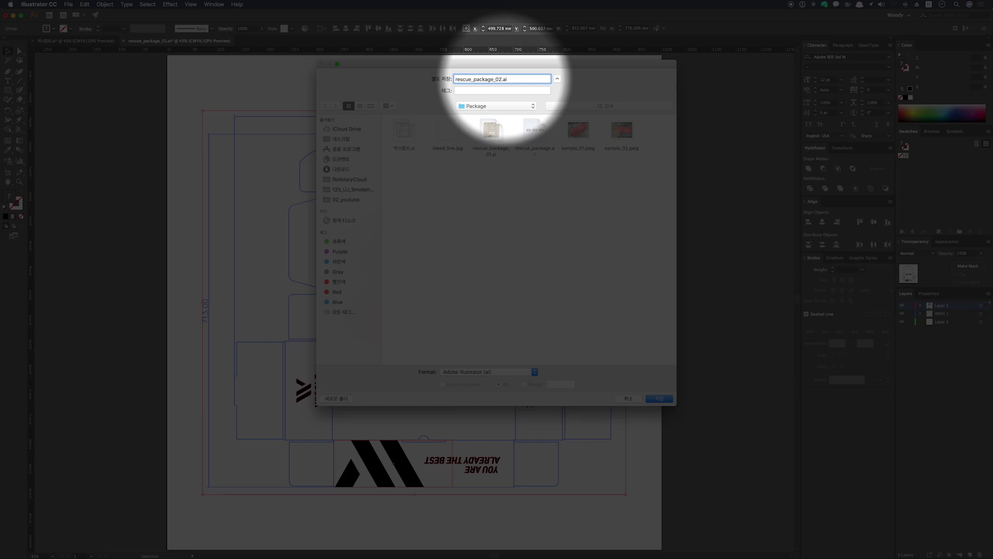
text(2)
key(Return)
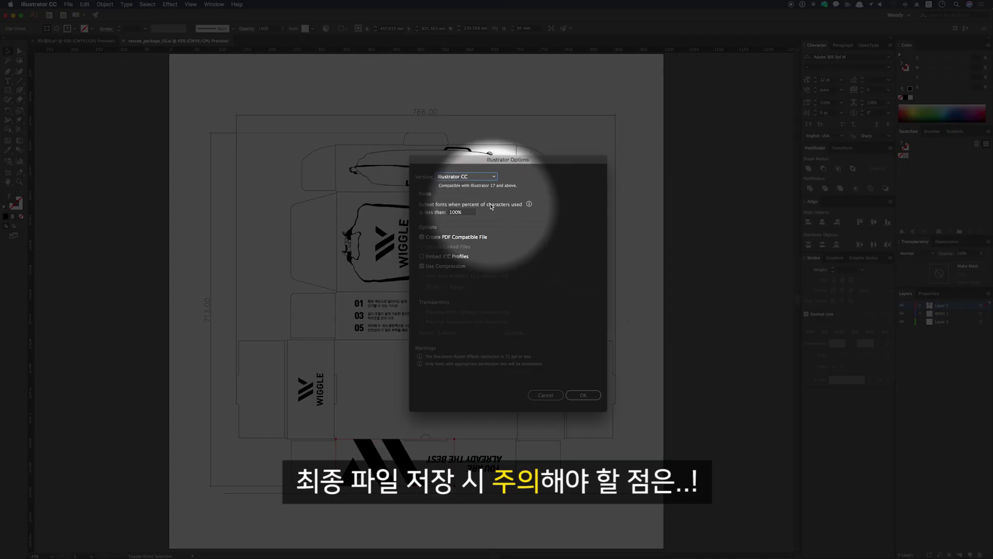
click(475, 178)
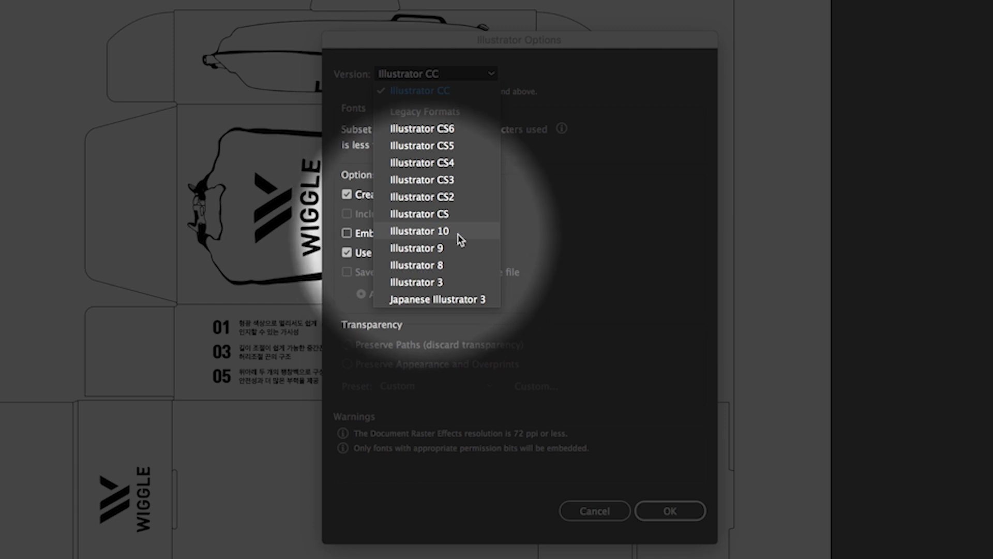
click(447, 165)
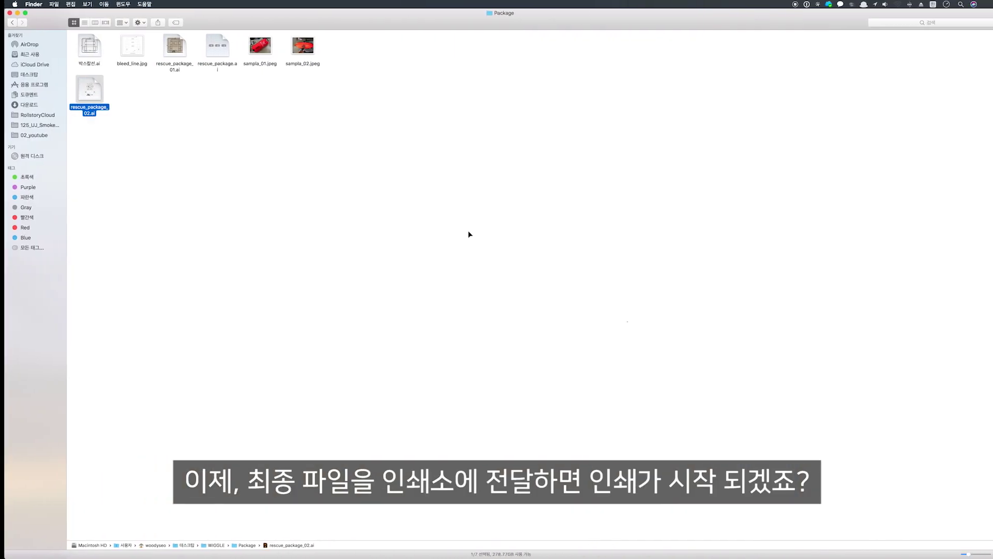
Switch to Finder and preview the saved rescue_package_02.ai file in the Package folder
click(169, 91)
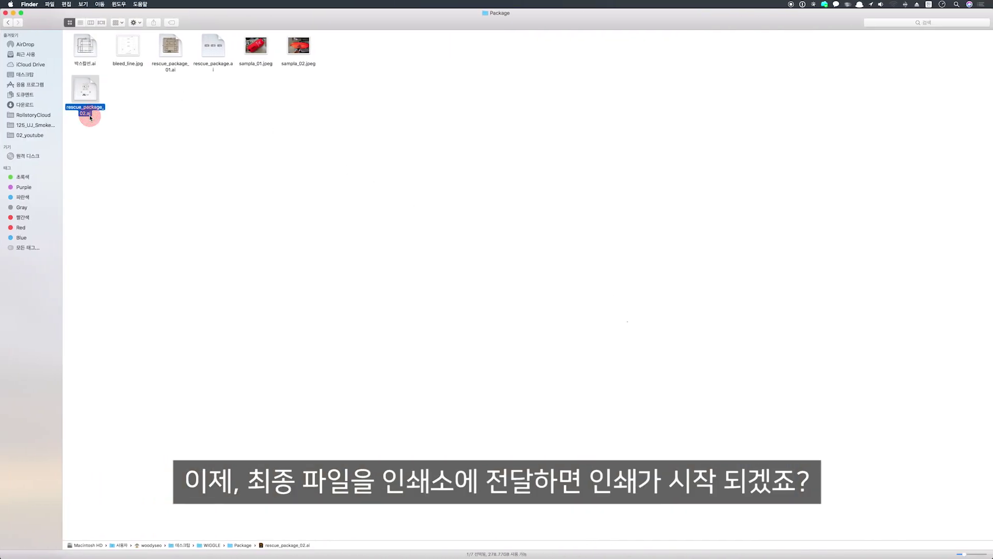
key(space)
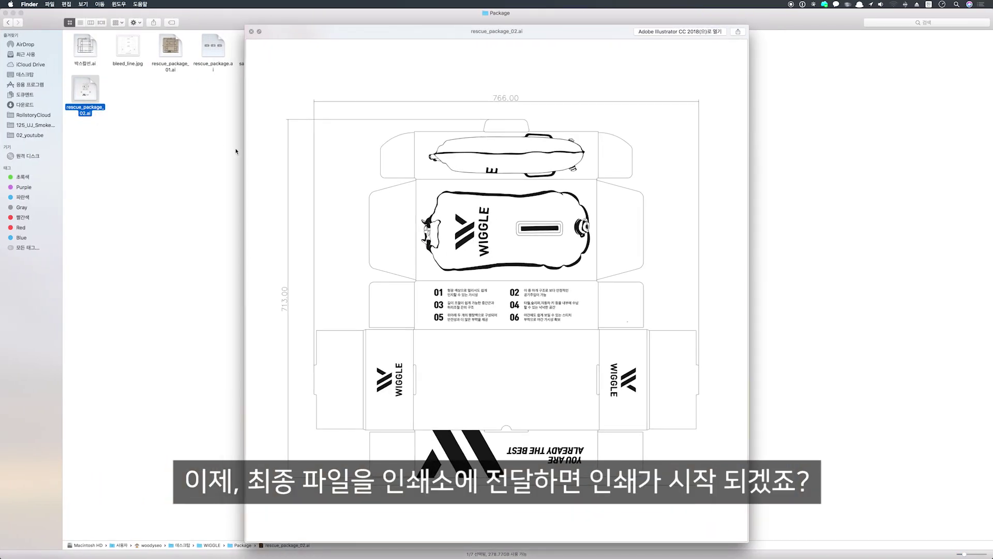